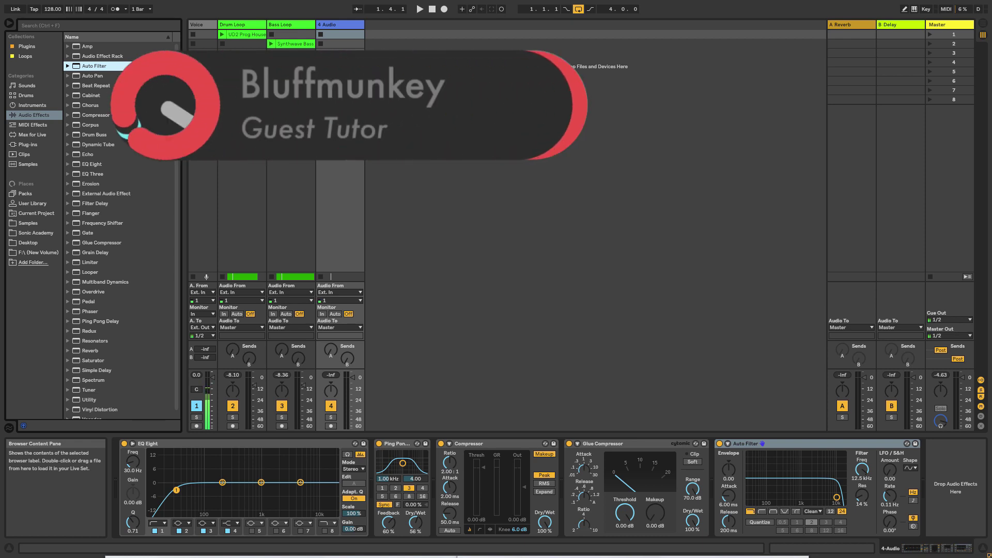
Step: Enable the EQ Eight high-cut band and boost band 4 to about 4.84 kHz, +2.36 dB
{"action": "left_click", "coordinate": [231, 445]}
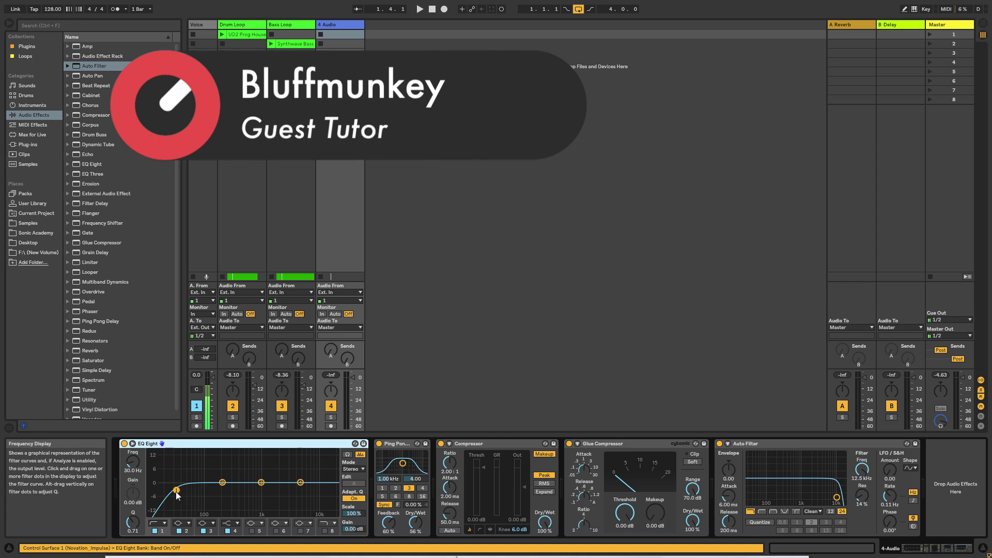
{"action": "left_click", "coordinate": [324, 531]}
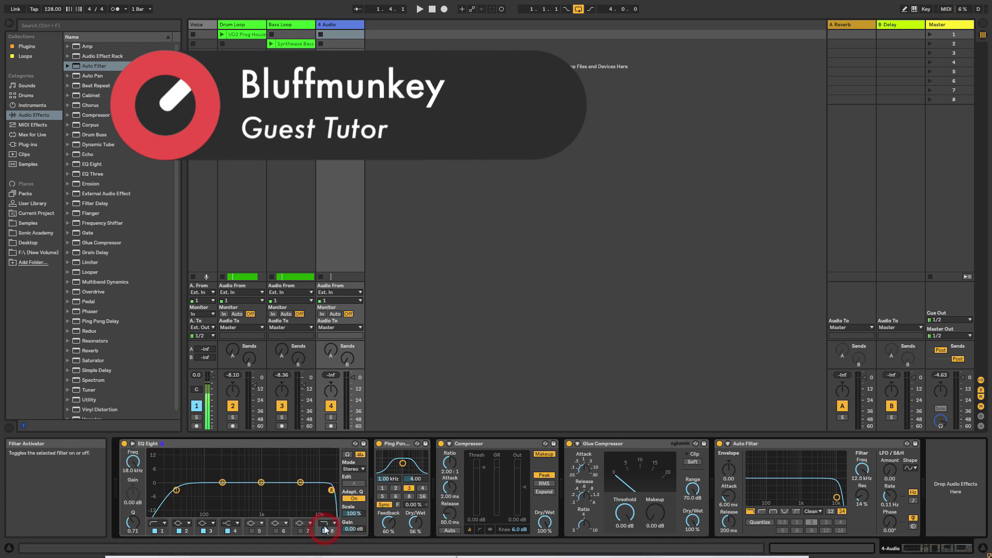
{"action": "left_click_drag", "start_coordinate": [301, 483], "coordinate": [299, 478]}
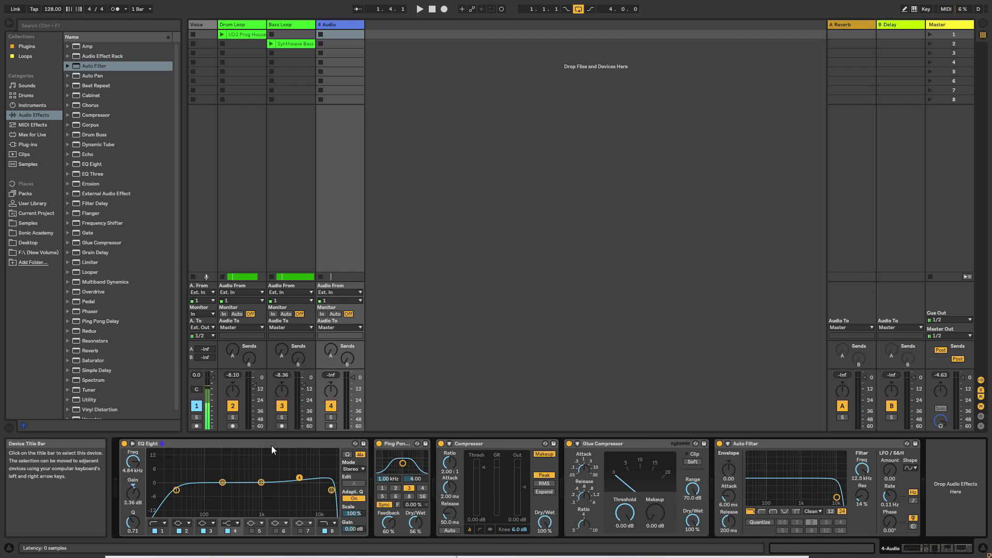
Step: Set the Ping Pong Delay filter to 1.52 kHz with 2.30 width, then select Compressor, Glue Compressor and Auto Filter
{"action": "left_click", "coordinate": [395, 445]}
{"action": "left_click_drag", "start_coordinate": [402, 463], "coordinate": [405, 467]}
{"action": "left_click", "coordinate": [486, 443]}
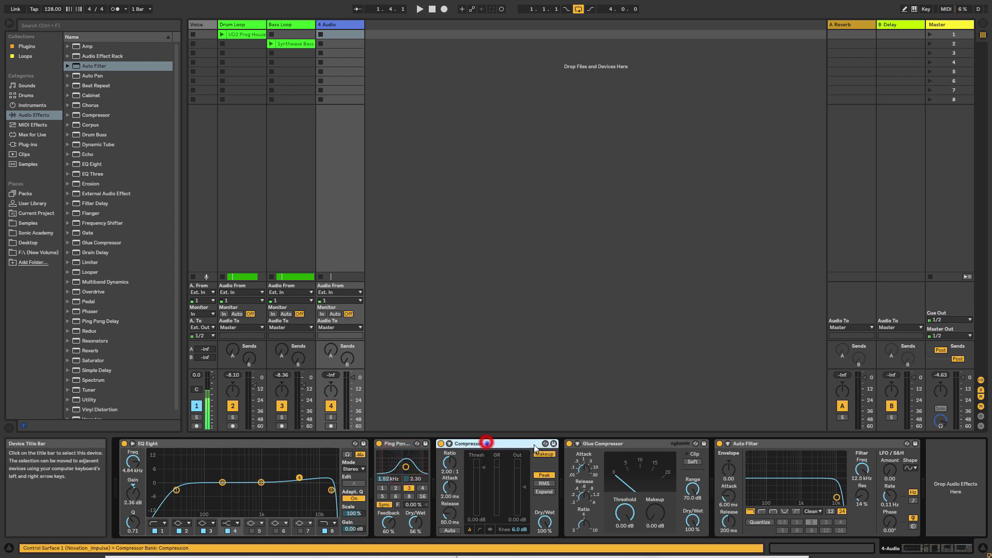
{"action": "left_click", "coordinate": [640, 443]}
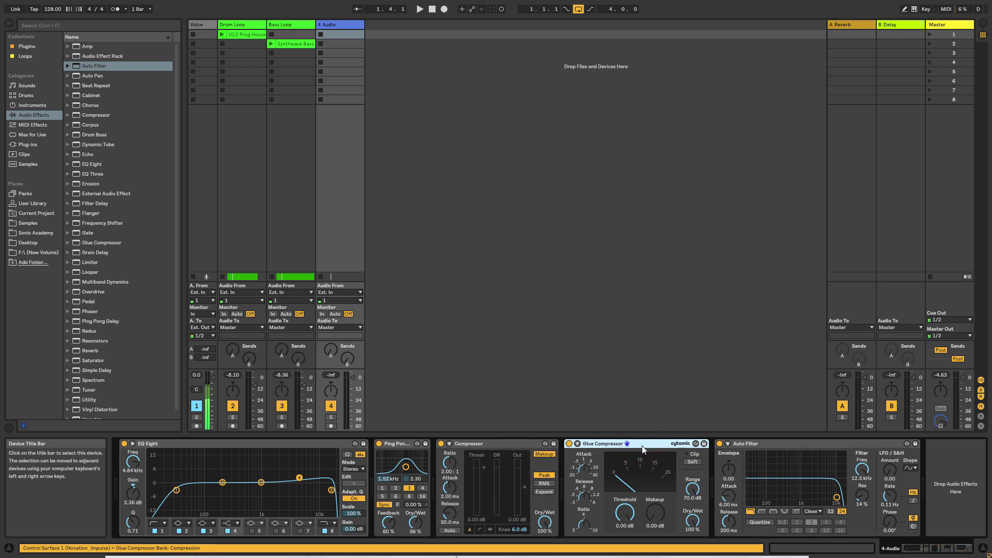
{"action": "left_click", "coordinate": [786, 443]}
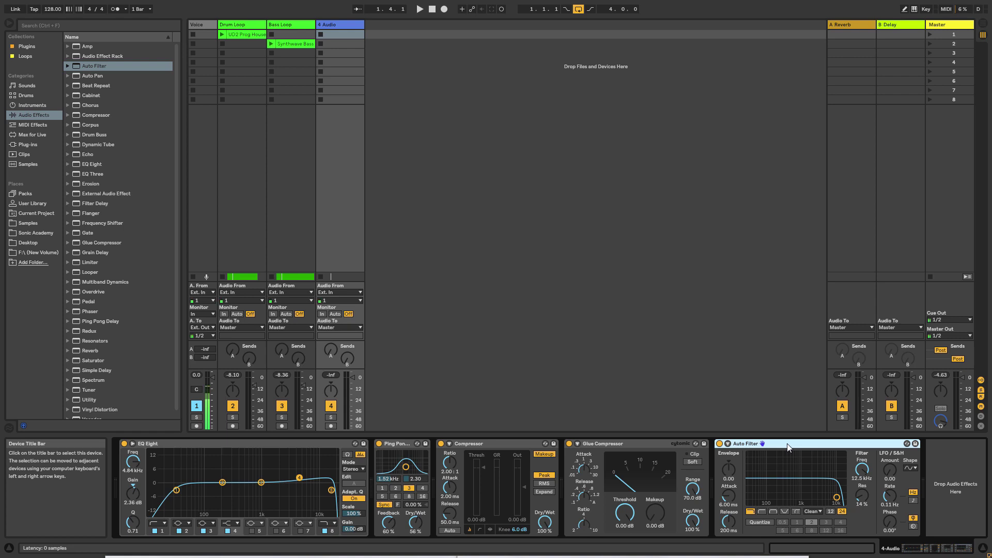
Step: Delete the empty 4 Audio track and turn the Drum Loop's Utility gain down to -inf dB
{"action": "left_click", "coordinate": [349, 24]}
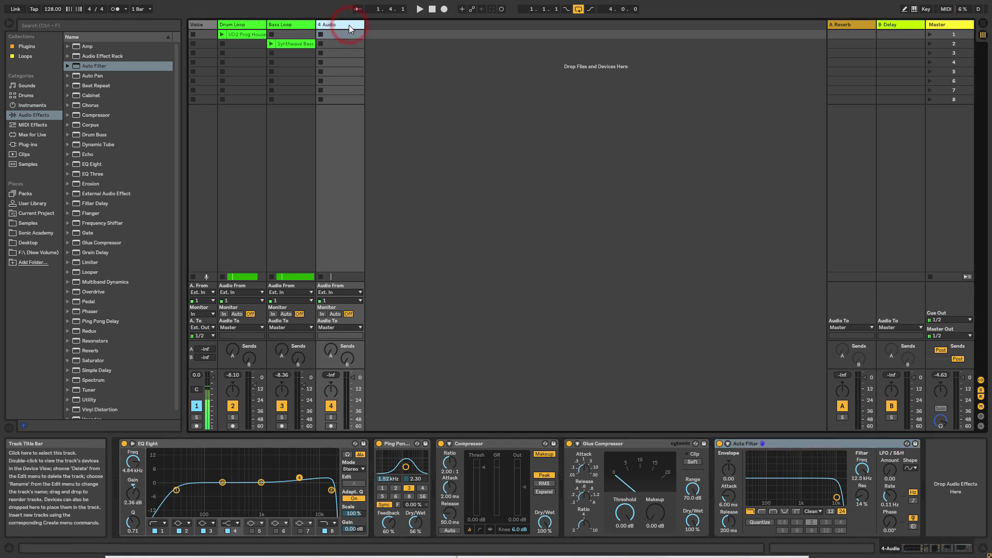
{"action": "key", "text": "Delete"}
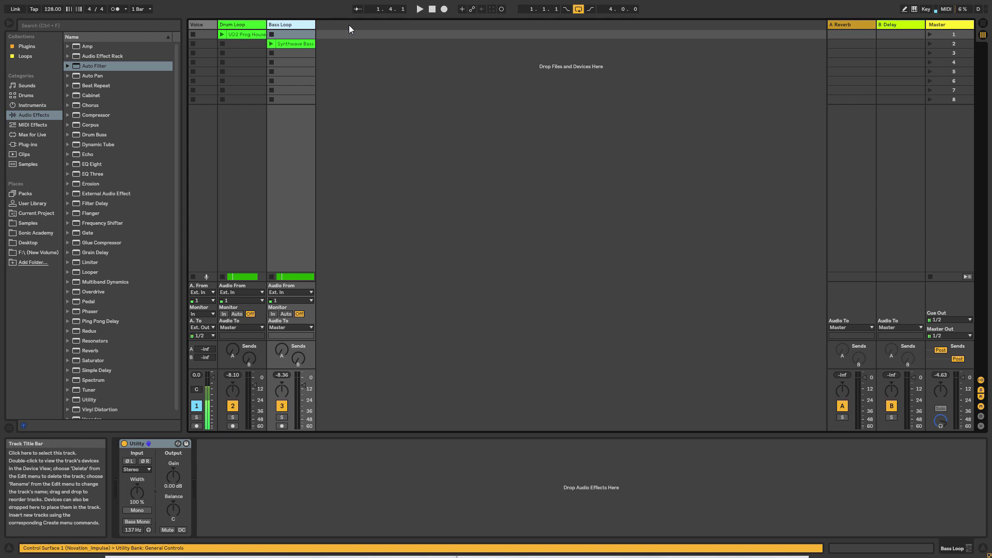
{"action": "left_click", "coordinate": [230, 24]}
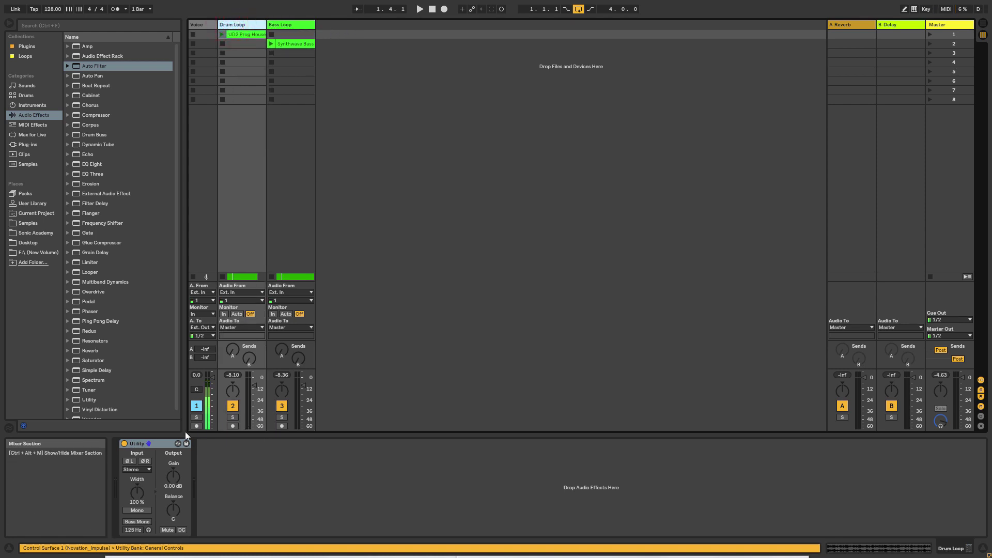
{"action": "left_click", "coordinate": [160, 443]}
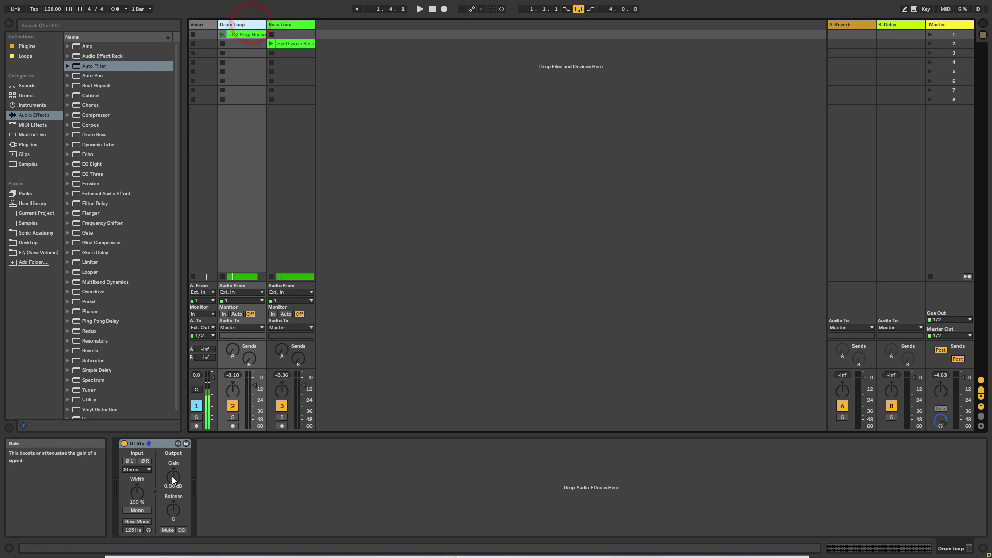
{"action": "left_click_drag", "start_coordinate": [172, 476], "coordinate": [172, 517]}
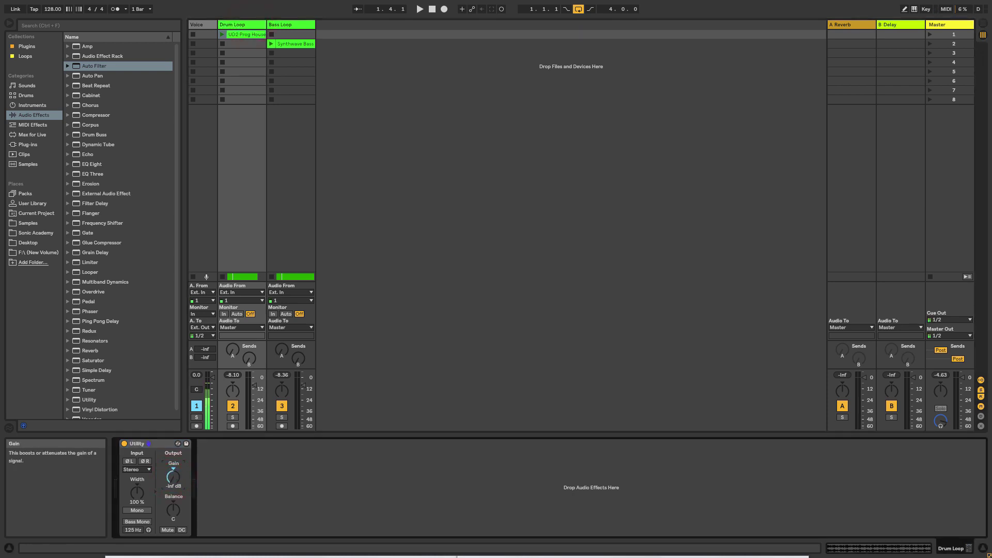
Step: Reset the Utility gain to 0 dB, then solo and play the Drum Loop in Arrangement View
{"action": "double_click", "coordinate": [172, 475]}
{"action": "key", "text": "Tab"}
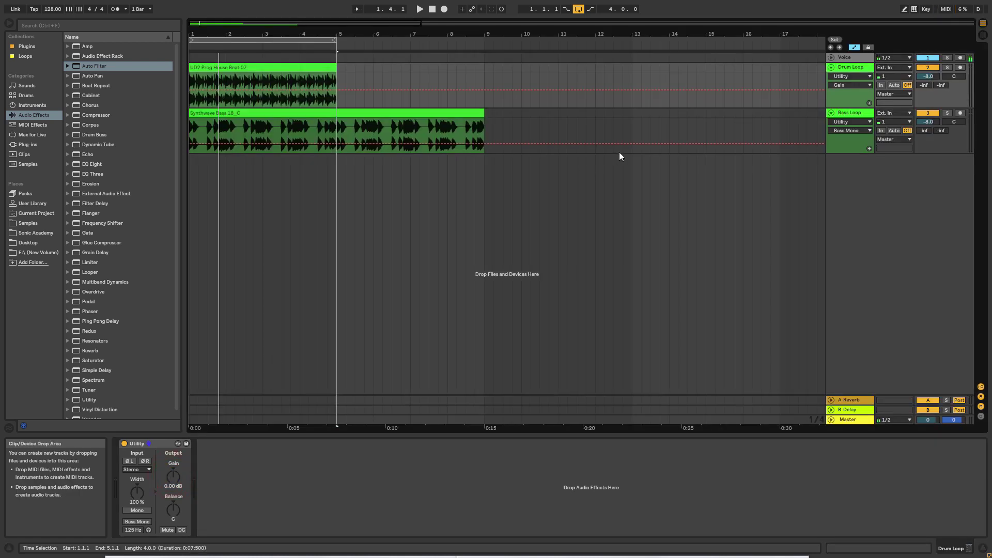
{"action": "left_click", "coordinate": [947, 68]}
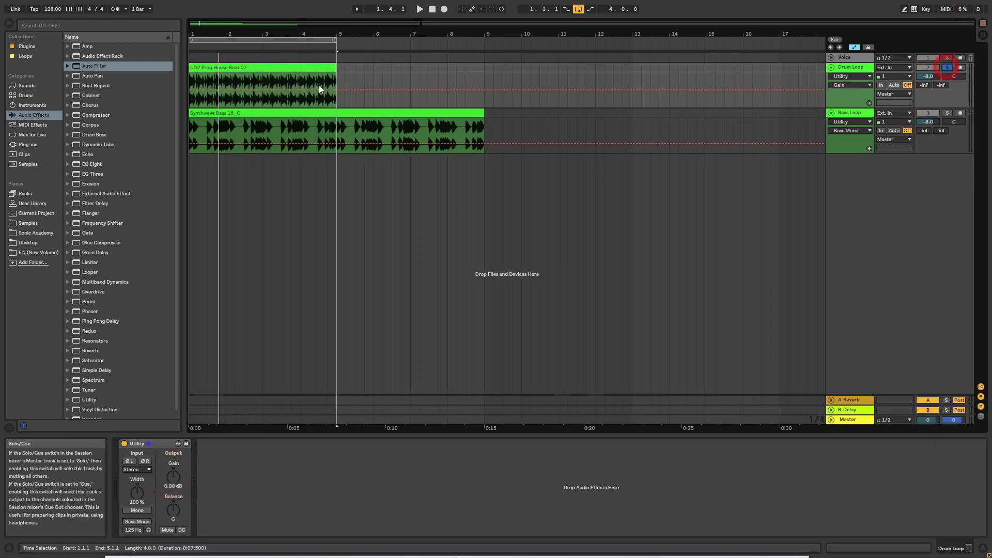
{"action": "left_click", "coordinate": [270, 69]}
{"action": "key", "text": "space"}
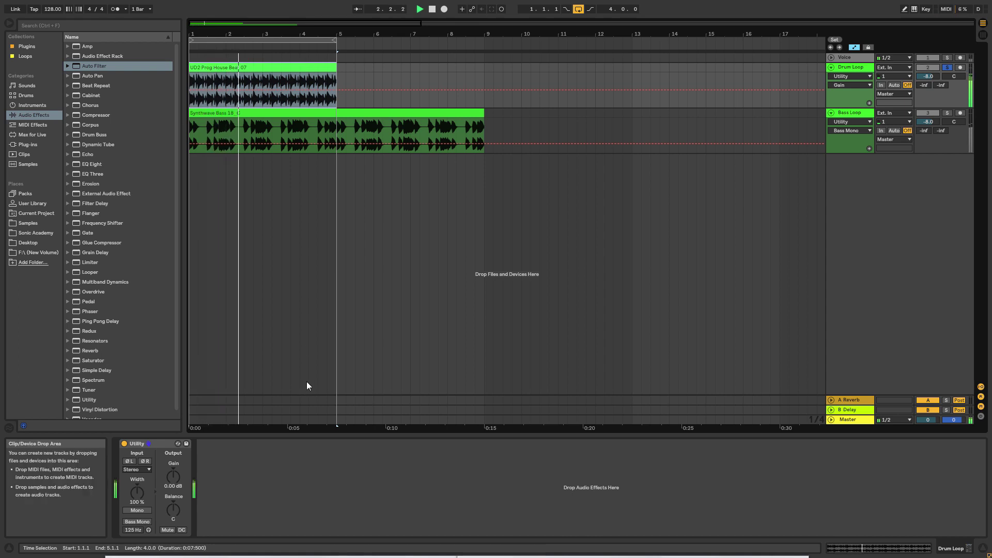
Step: Show the Drum Loop's Mixer Track Volume automation lane in the Arrangement
{"action": "left_click", "coordinate": [298, 64]}
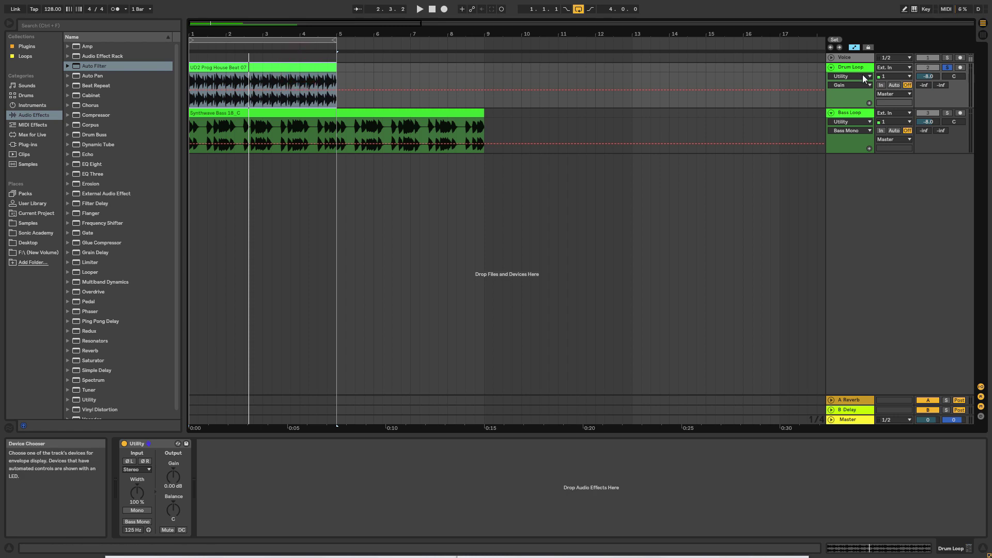
{"action": "key", "text": "Tab"}
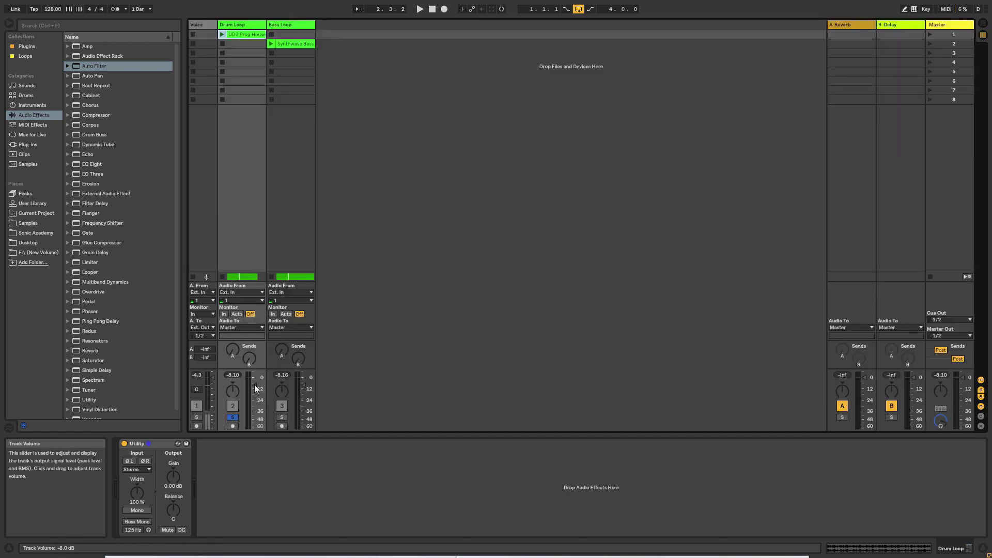
{"action": "left_click", "coordinate": [254, 385]}
{"action": "key", "text": "Tab"}
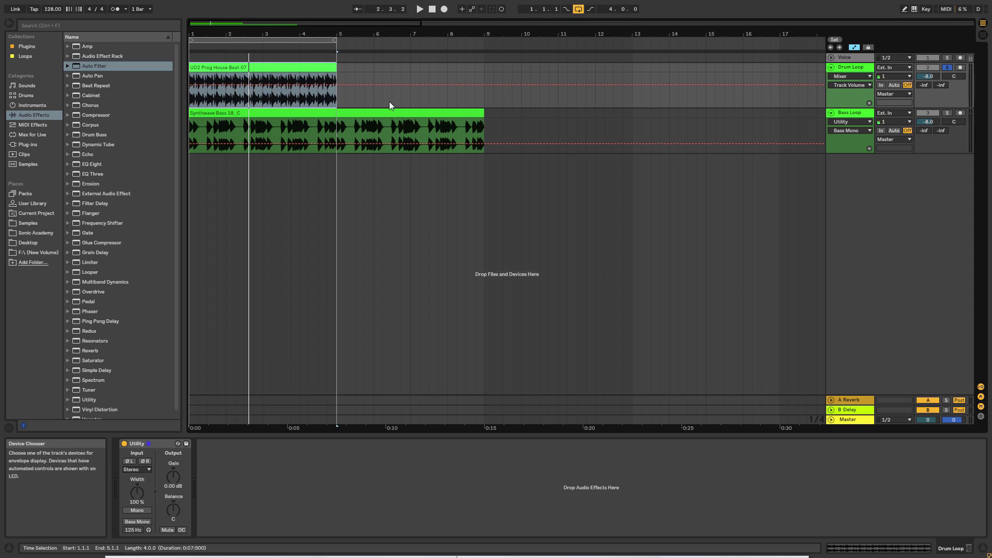
Step: Add Drum Loop volume breakpoints, pull them into dips around -14.6 dB, and play the loop
{"action": "left_click", "coordinate": [256, 85]}
{"action": "left_click_drag", "start_coordinate": [290, 85], "coordinate": [305, 98]}
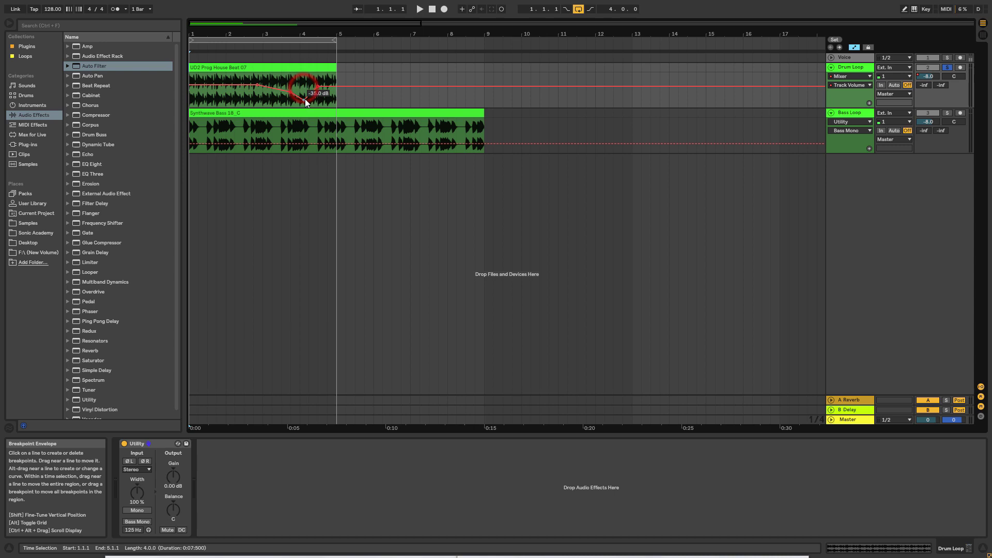
{"action": "left_click", "coordinate": [235, 88]}
{"action": "left_click_drag", "start_coordinate": [208, 87], "coordinate": [213, 96]}
{"action": "key", "text": "space"}
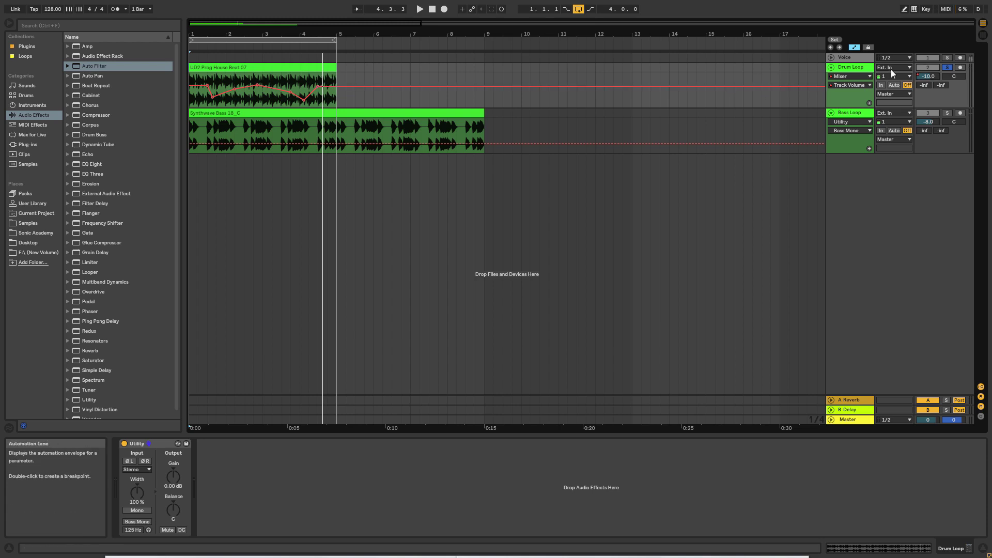
Step: Delete the Drum Loop's track volume automation and show its Utility Gain envelope instead
{"action": "right_click", "coordinate": [918, 77]}
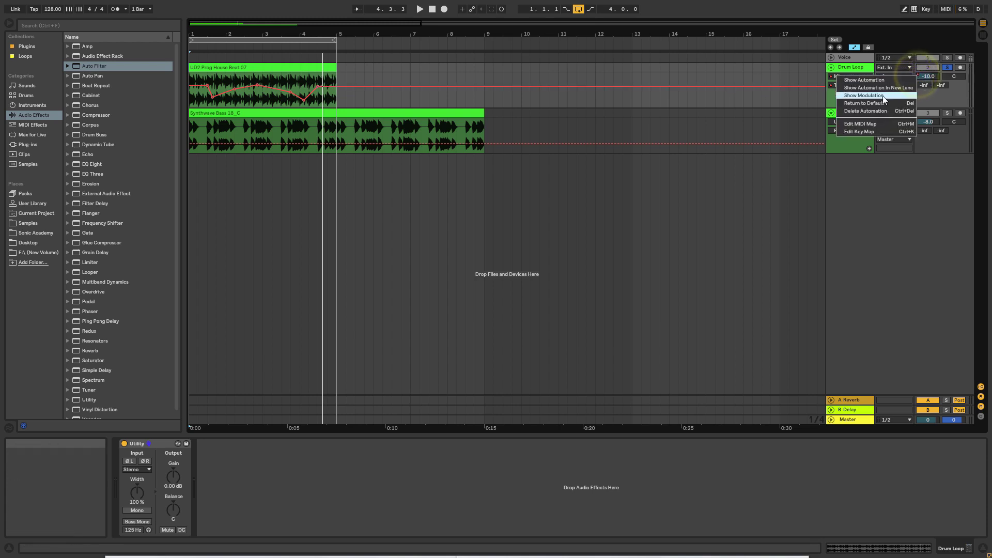
{"action": "left_click", "coordinate": [879, 110]}
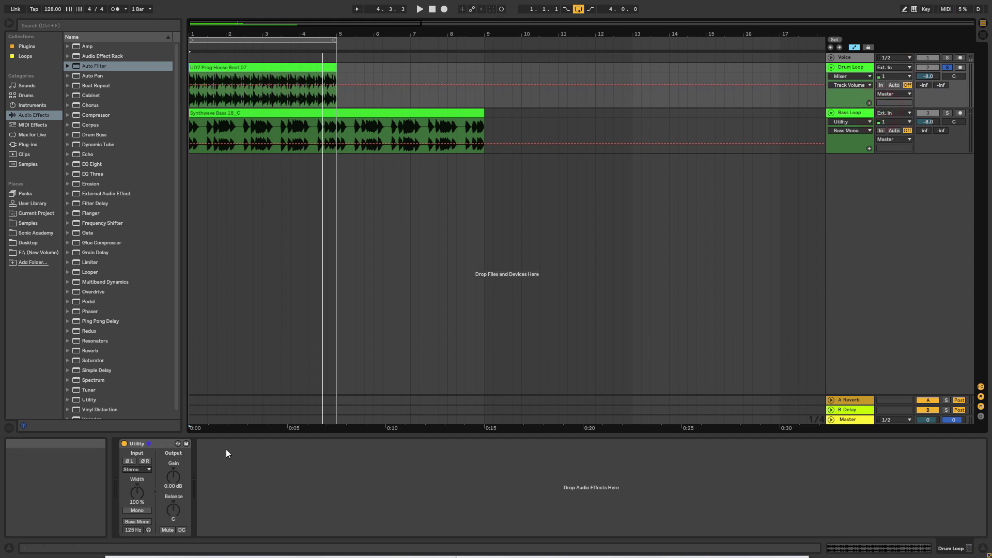
{"action": "left_click", "coordinate": [174, 479]}
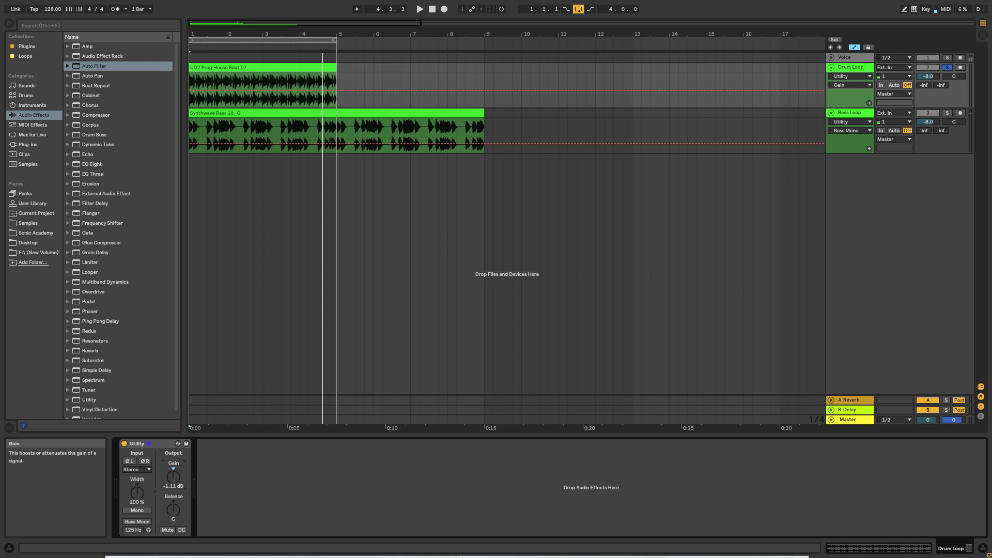
Step: Add a row of breakpoints along the Drum Loop's Utility Gain envelope at 0 dB
{"action": "left_click", "coordinate": [201, 91]}
{"action": "left_click", "coordinate": [217, 90]}
{"action": "left_click", "coordinate": [244, 90]}
{"action": "left_click", "coordinate": [263, 90]}
{"action": "left_click", "coordinate": [286, 89]}
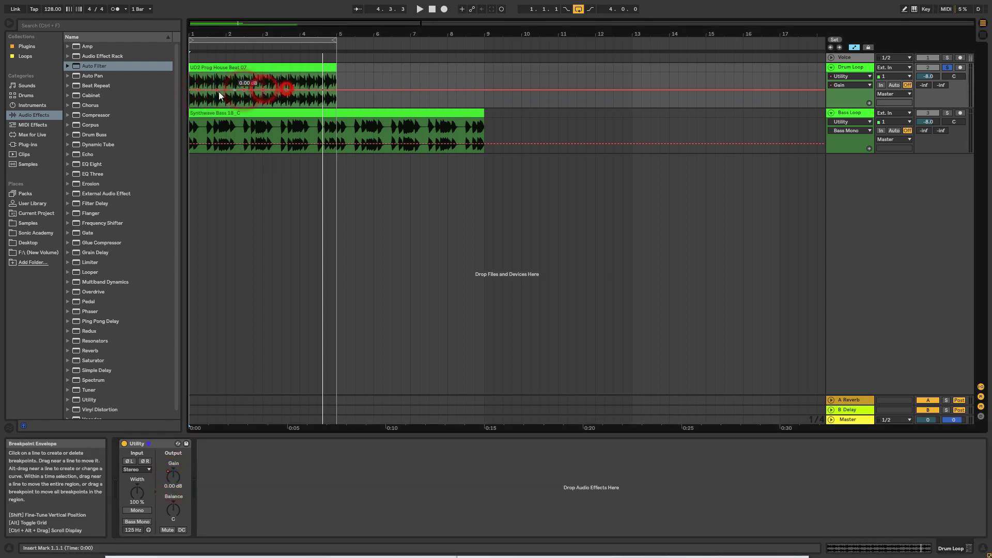
Step: Pull several Utility Gain breakpoints down into dips while the arrangement plays
{"action": "left_click_drag", "start_coordinate": [218, 91], "coordinate": [217, 96]}
{"action": "left_click", "coordinate": [262, 89]}
{"action": "left_click_drag", "start_coordinate": [287, 89], "coordinate": [318, 98]}
{"action": "left_click", "coordinate": [309, 91]}
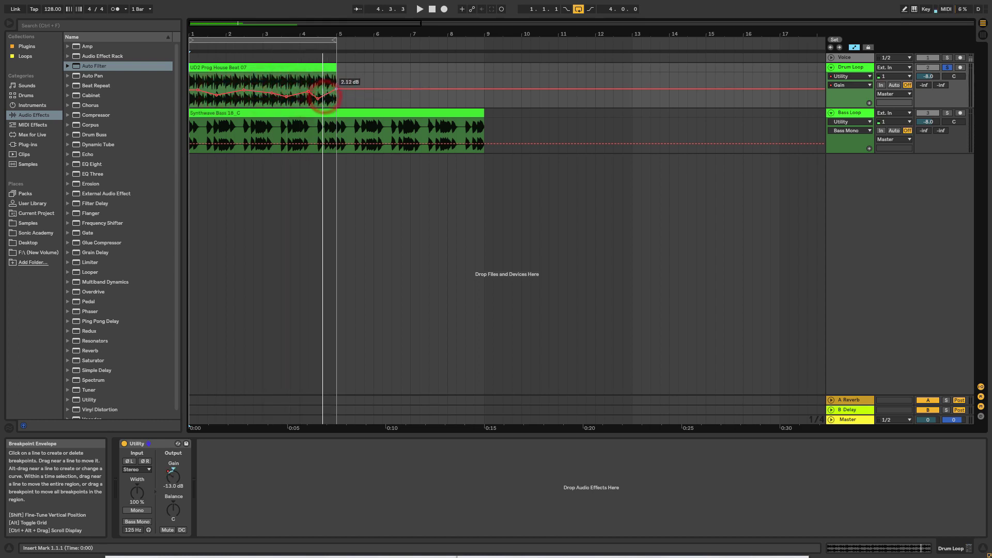
{"action": "key", "text": "space"}
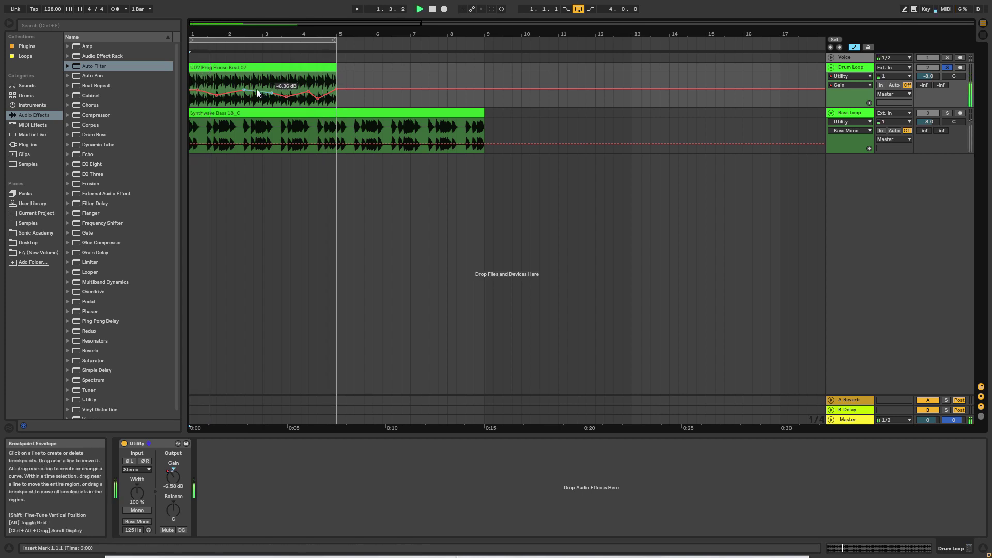
{"action": "left_click_drag", "start_coordinate": [287, 96], "coordinate": [238, 102]}
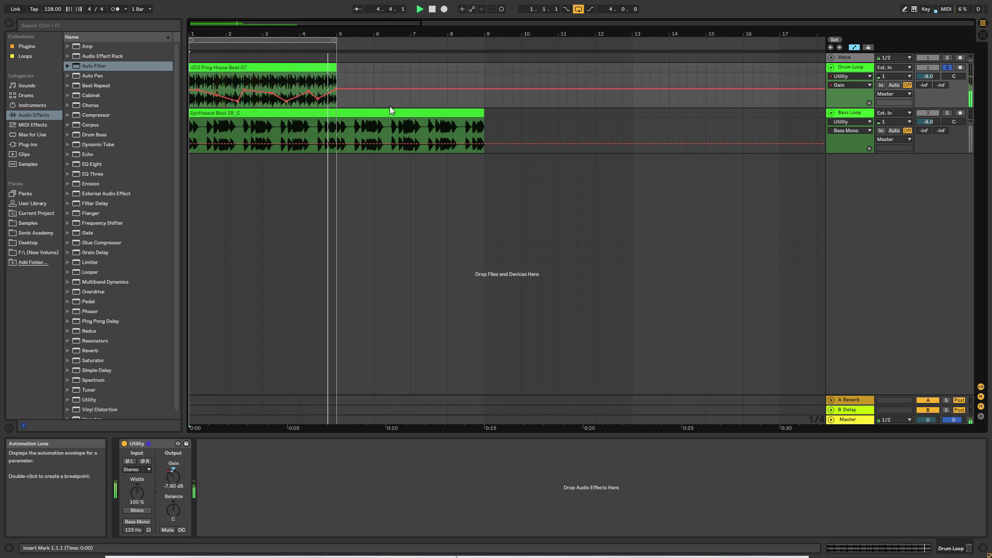
Step: Raise the Drum Loop's volume fader in Session View to -7.0 dB
{"action": "key", "text": "Tab"}
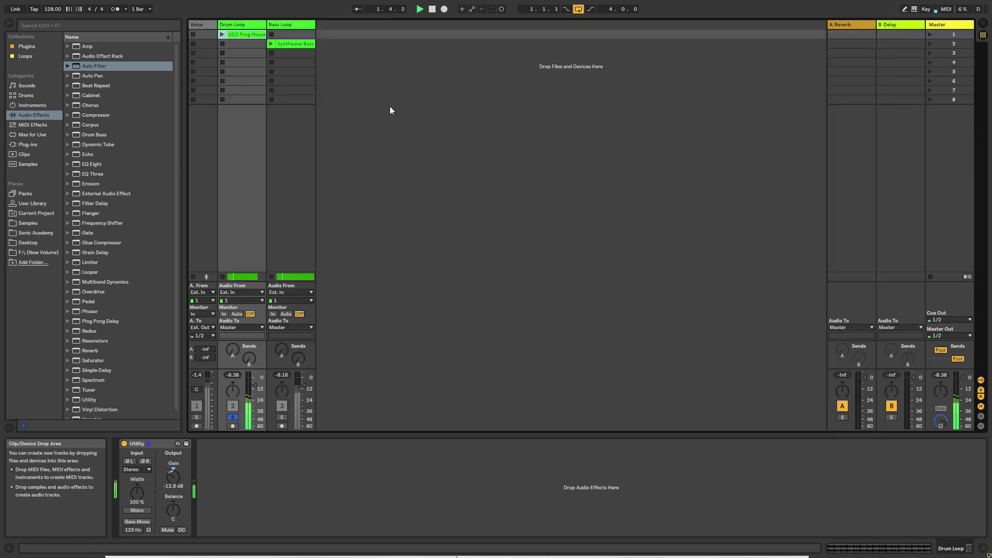
{"action": "left_click", "coordinate": [255, 387]}
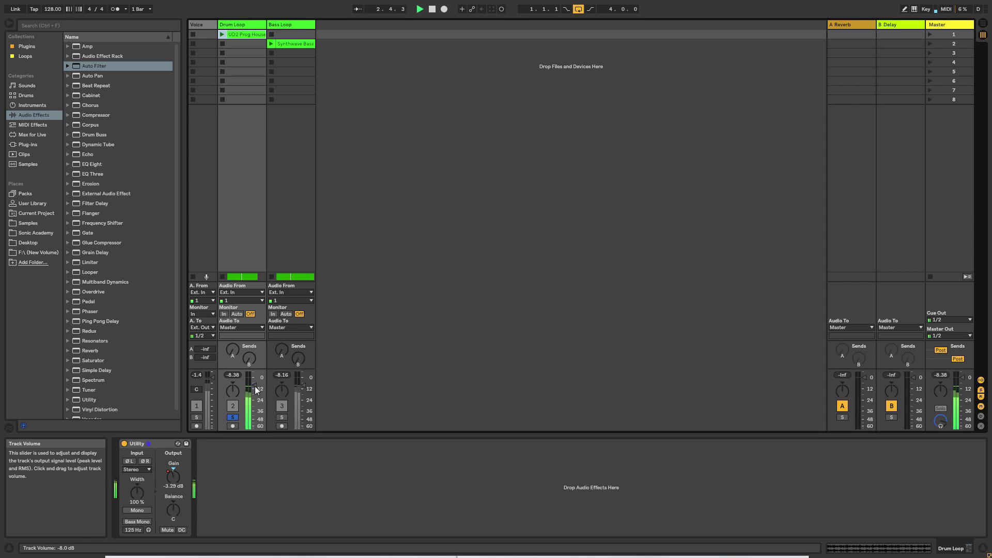
{"action": "mouse_move", "coordinate": [255, 387]}
{"action": "left_mouse_down"}
{"action": "mouse_move", "coordinate": [254, 418]}
{"action": "mouse_move", "coordinate": [256, 389]}
{"action": "left_mouse_up"}
Step: Back in the Arrangement, switch the Drum Loop lane to the Utility Gain envelope
{"action": "key", "text": "Tab"}
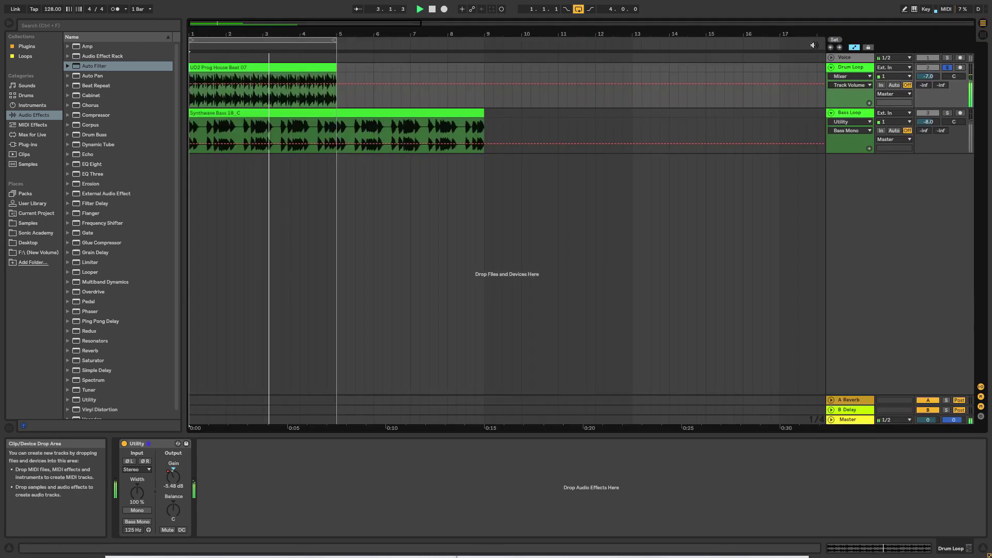
{"action": "left_click", "coordinate": [865, 77]}
{"action": "left_click", "coordinate": [841, 91]}
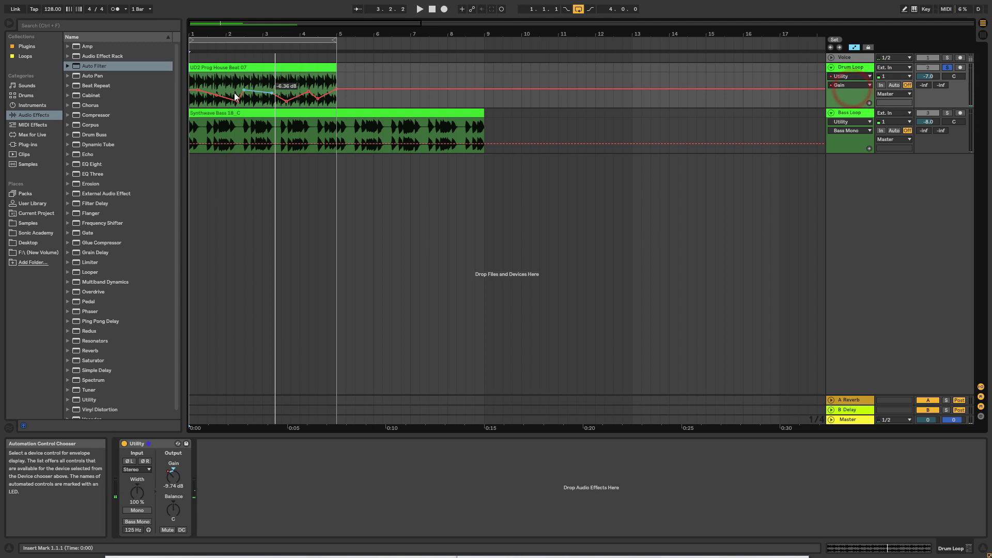
{"action": "mouse_move", "coordinate": [219, 95]}
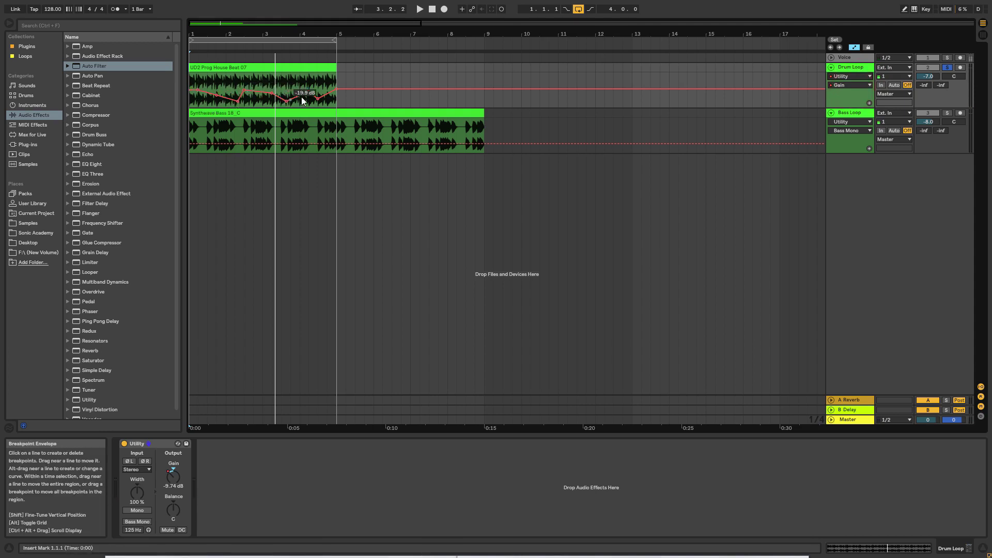
{"action": "mouse_move", "coordinate": [324, 98]}
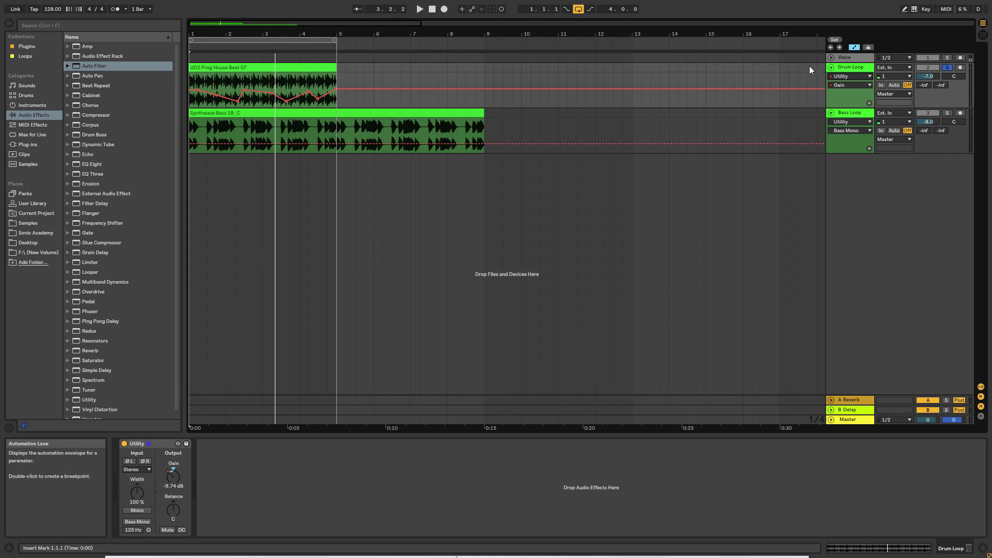
Step: Select and solo the Bass Loop track, then play the song from the start
{"action": "left_click", "coordinate": [853, 65]}
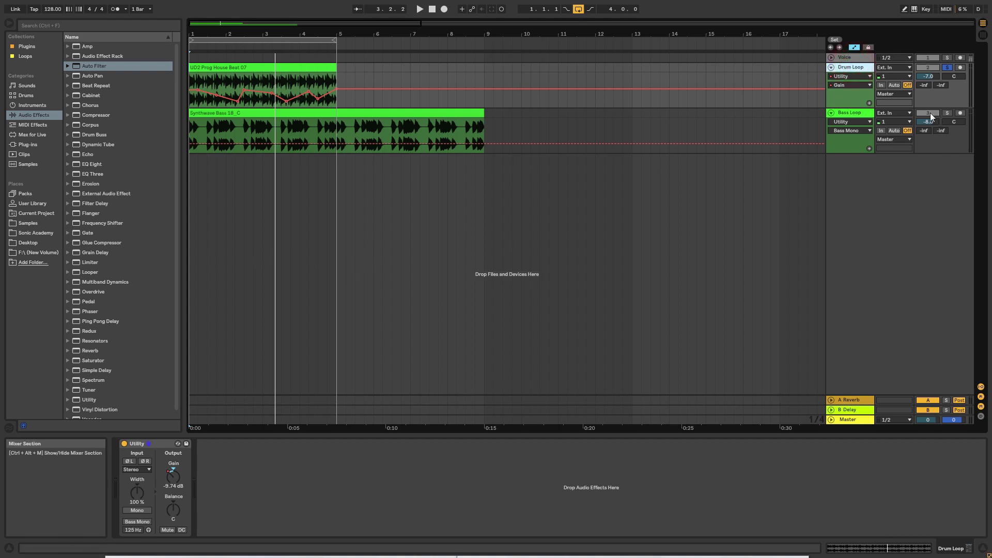
{"action": "left_click", "coordinate": [849, 112]}
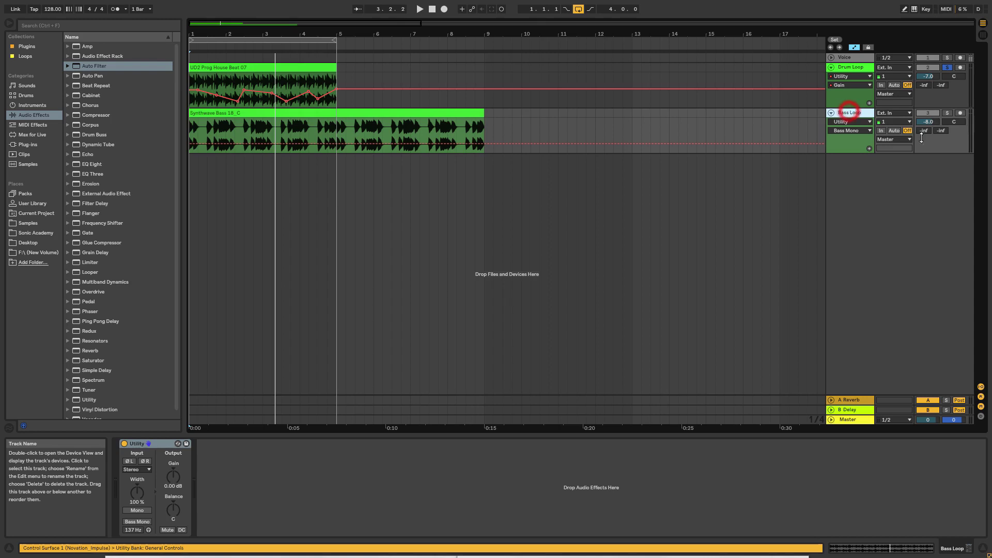
{"action": "left_click", "coordinate": [947, 113]}
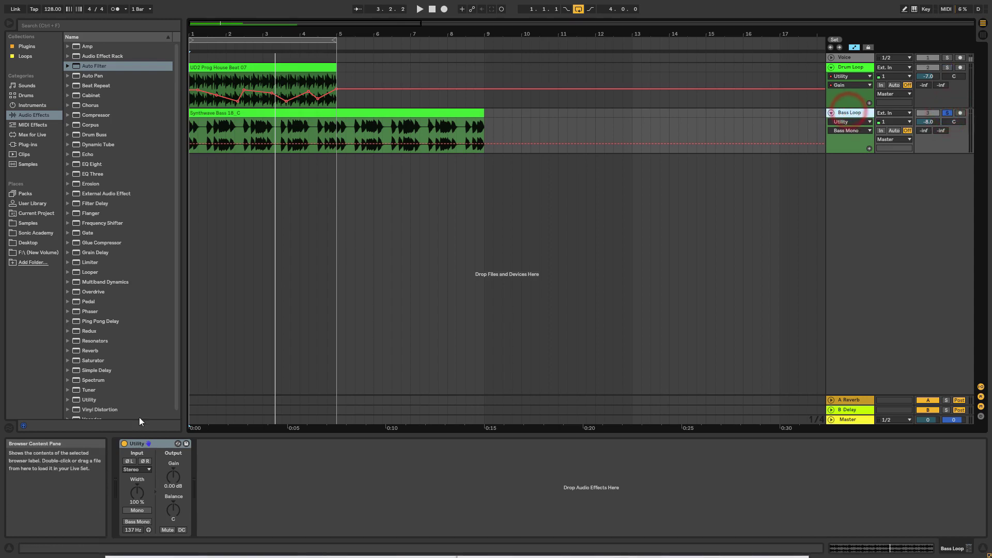
{"action": "key", "text": "space"}
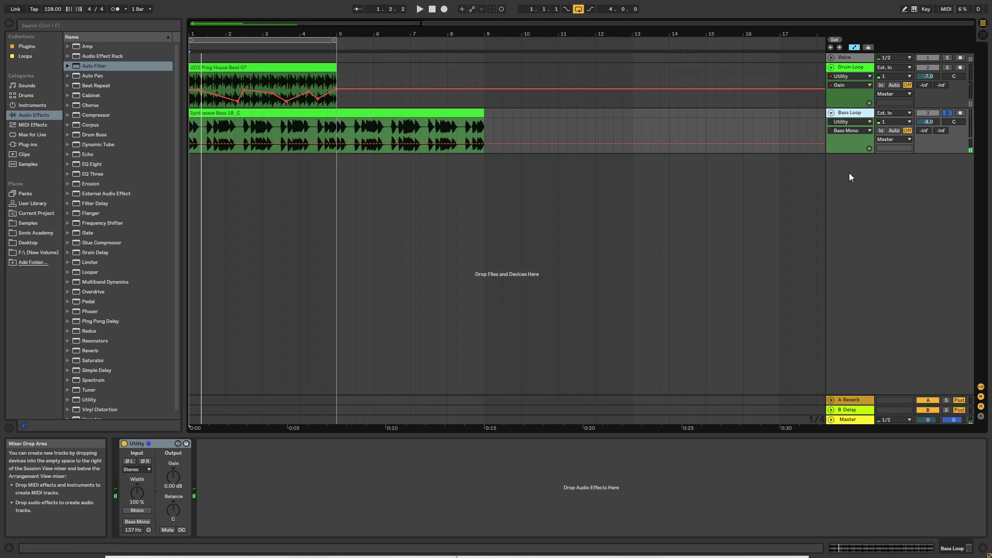
Step: Lower the Bass Loop volume to -8.6 dB and select its Utility device
{"action": "left_click", "coordinate": [929, 122]}
{"action": "left_click_drag", "start_coordinate": [929, 122], "coordinate": [929, 124]}
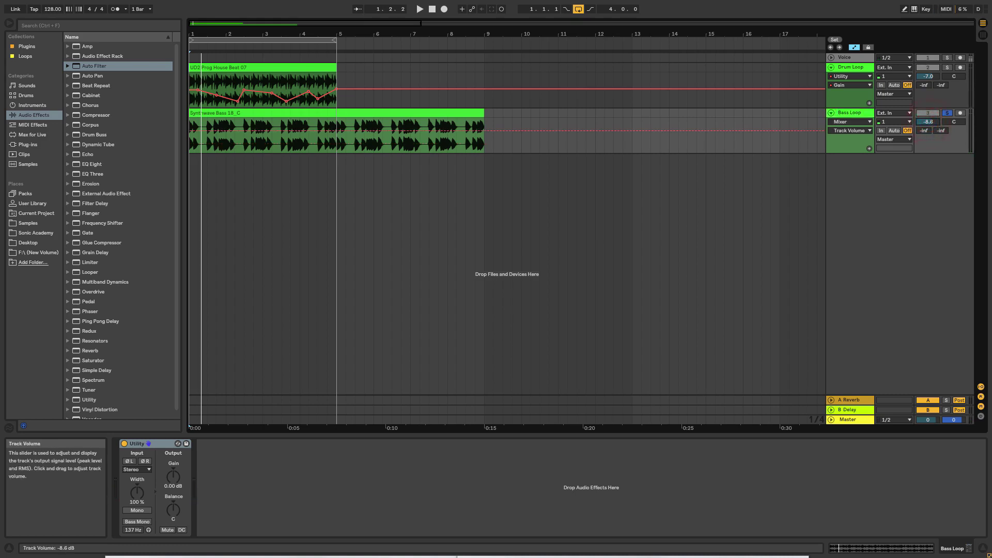
{"action": "left_click", "coordinate": [160, 442]}
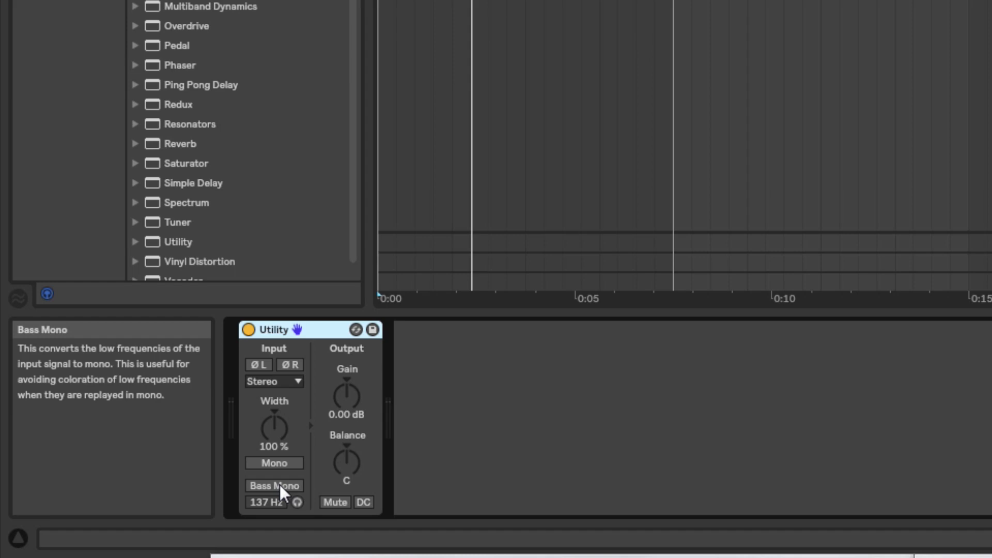
Step: Lower the Bass Loop Utility's Bass Mono frequency from 137 Hz to 50.0 Hz
{"action": "left_click", "coordinate": [266, 502]}
{"action": "left_click_drag", "start_coordinate": [266, 502], "coordinate": [266, 538]}
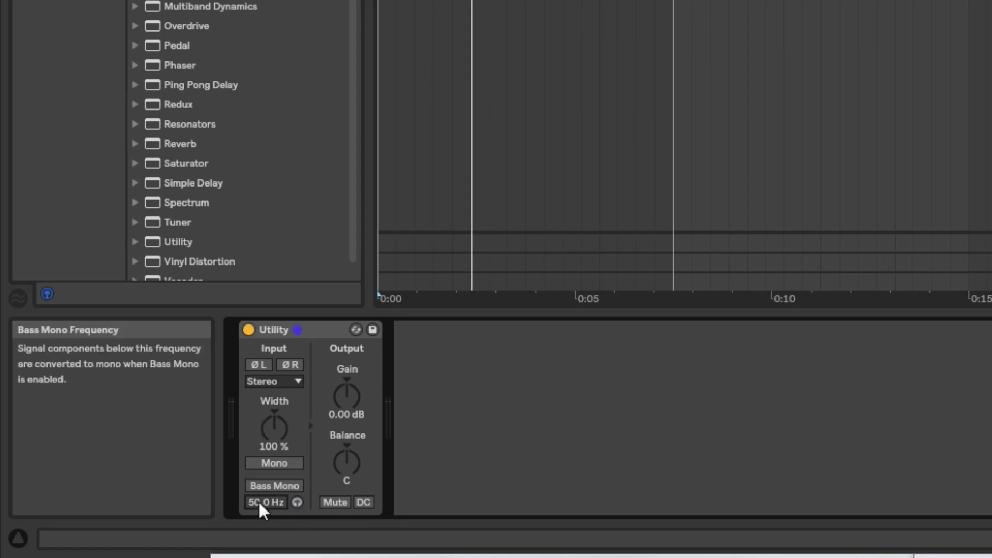
Step: Audition only the lows, enable Bass Mono, and raise its cutoff to about 69 Hz
{"action": "left_click", "coordinate": [298, 502]}
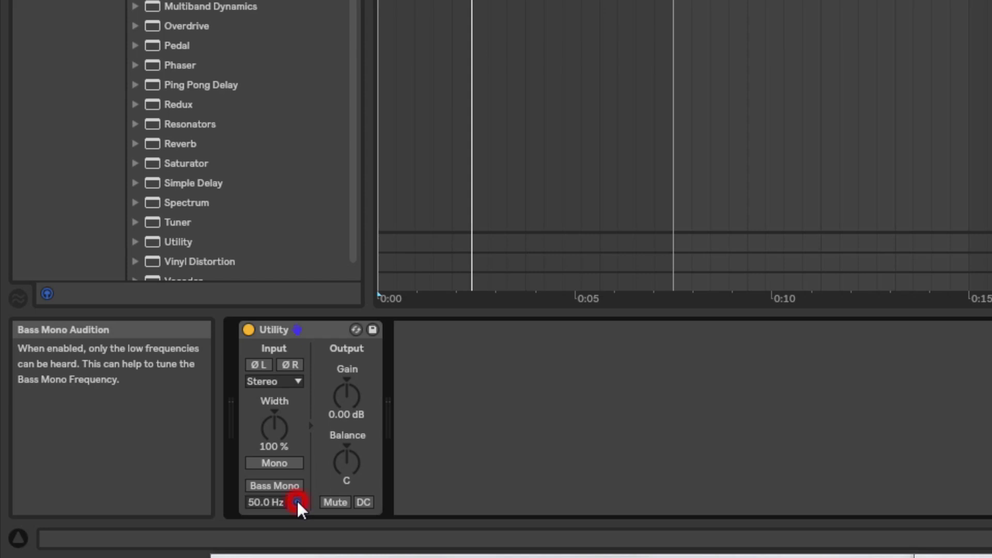
{"action": "left_click", "coordinate": [277, 486]}
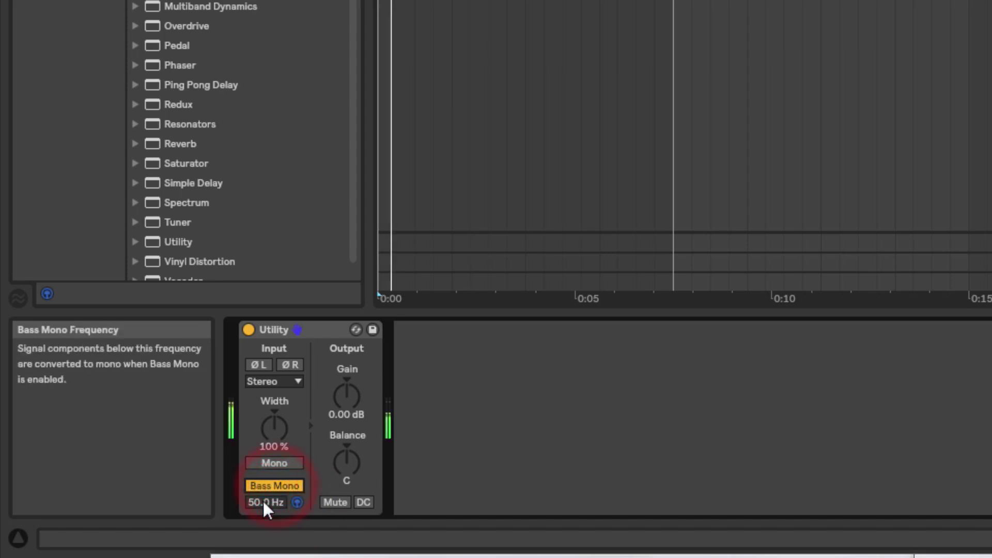
{"action": "left_click_drag", "start_coordinate": [263, 500], "coordinate": [262, 479]}
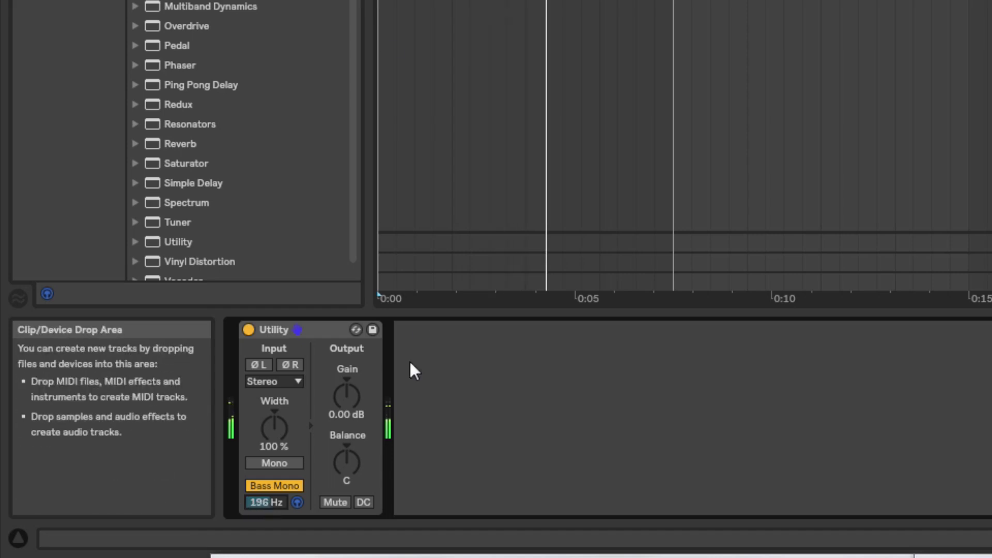
Step: Compare Bass Mono on and off while auditioning the lows, then set its cutoff near 103 Hz
{"action": "left_click", "coordinate": [267, 486]}
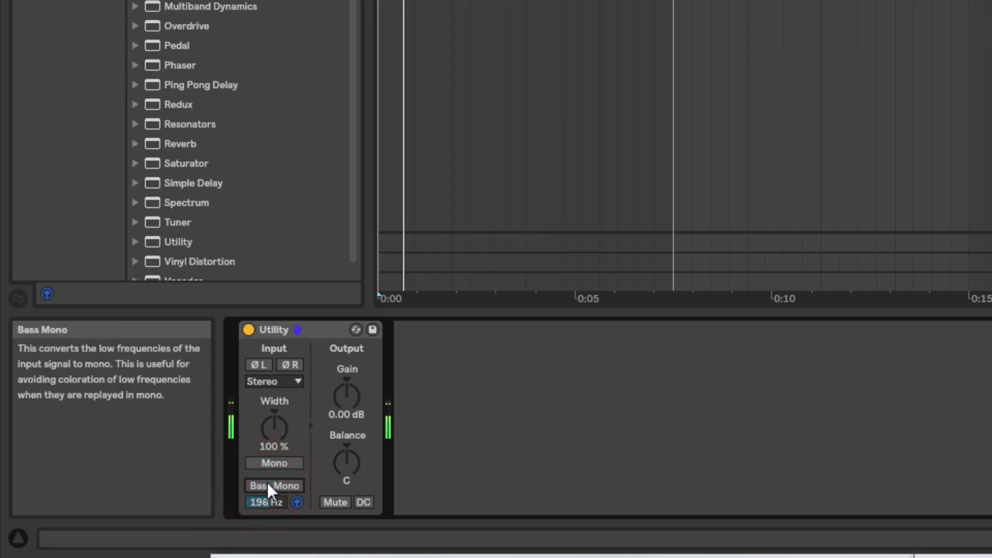
{"action": "left_click", "coordinate": [276, 486]}
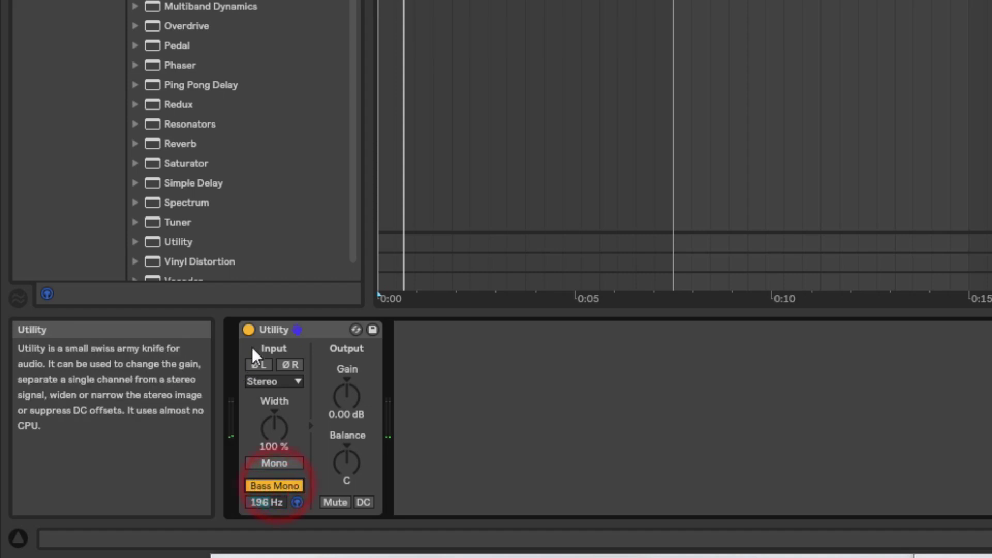
{"action": "left_click", "coordinate": [297, 502]}
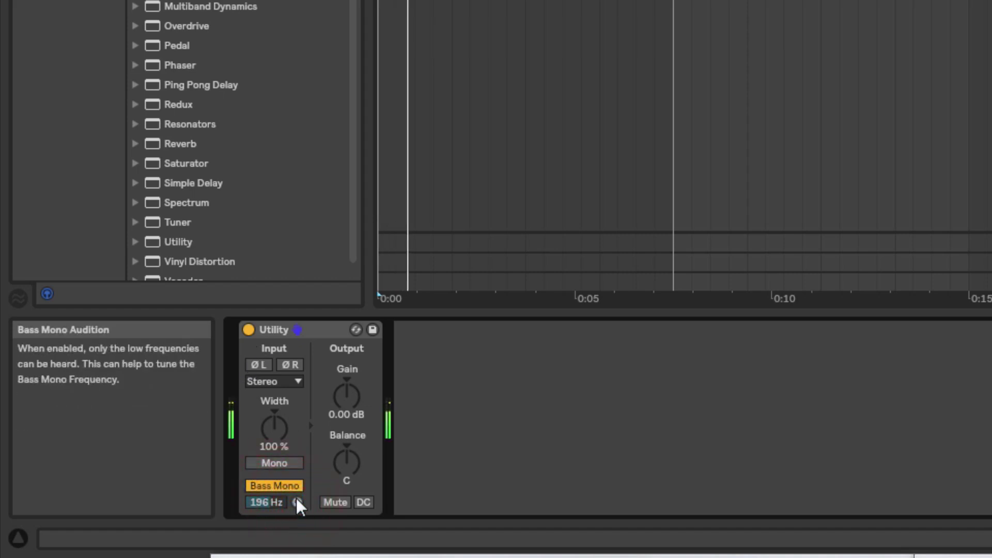
{"action": "left_click", "coordinate": [282, 487]}
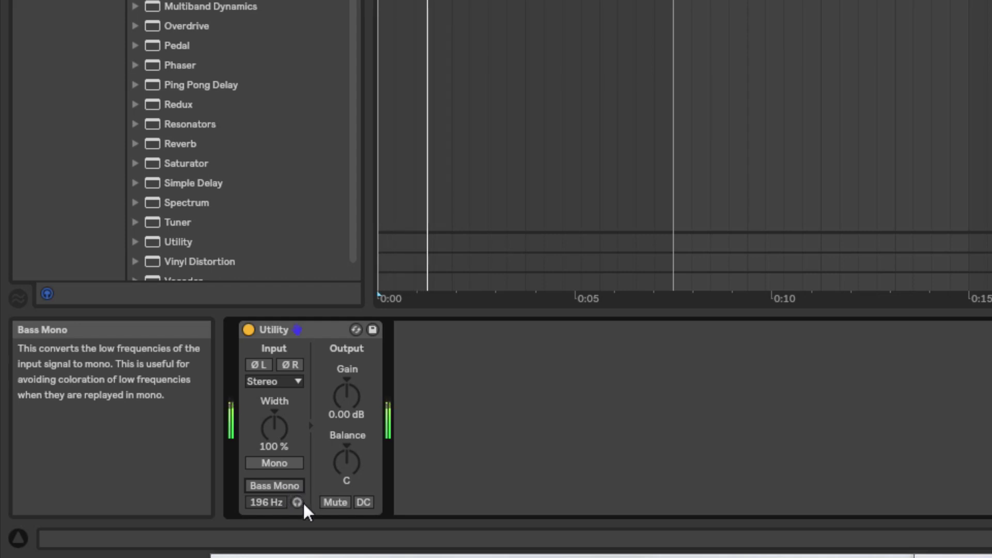
{"action": "left_click", "coordinate": [298, 501]}
{"action": "left_click", "coordinate": [294, 487]}
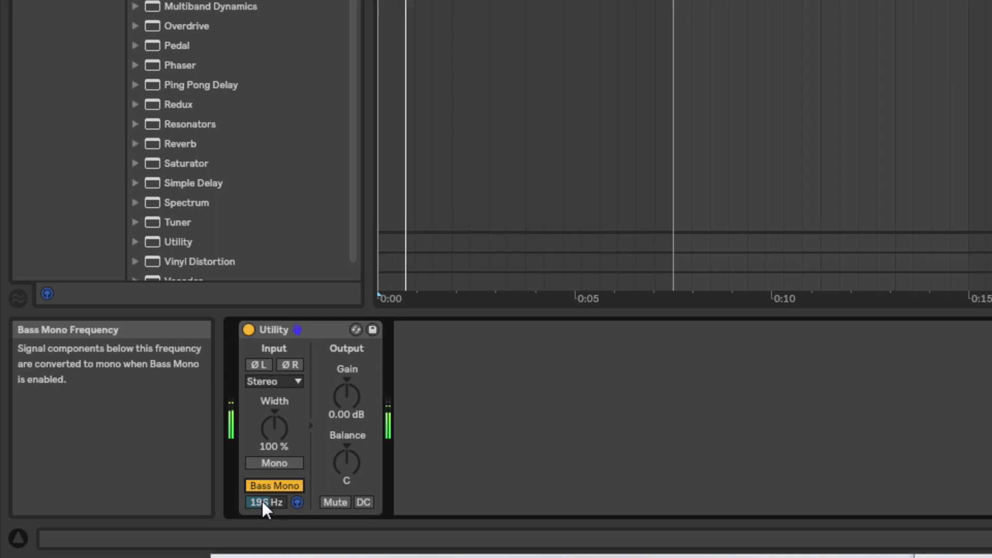
{"action": "mouse_move", "coordinate": [266, 498]}
{"action": "left_mouse_down"}
{"action": "mouse_move", "coordinate": [264, 516]}
{"action": "mouse_move", "coordinate": [263, 495]}
{"action": "left_mouse_up"}
Step: Stop the song's playback with the Space bar
{"action": "key", "text": "space"}
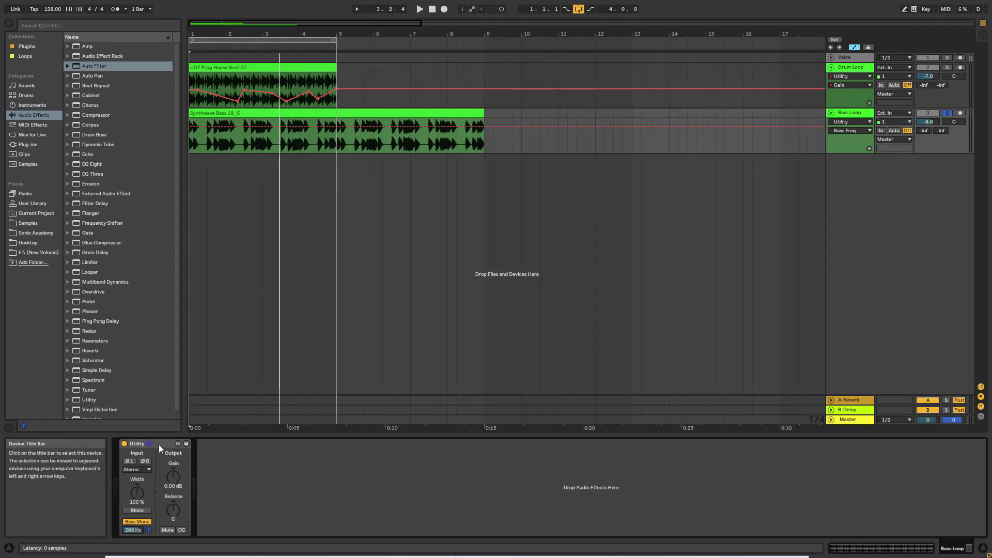
{"action": "left_click", "coordinate": [159, 444]}
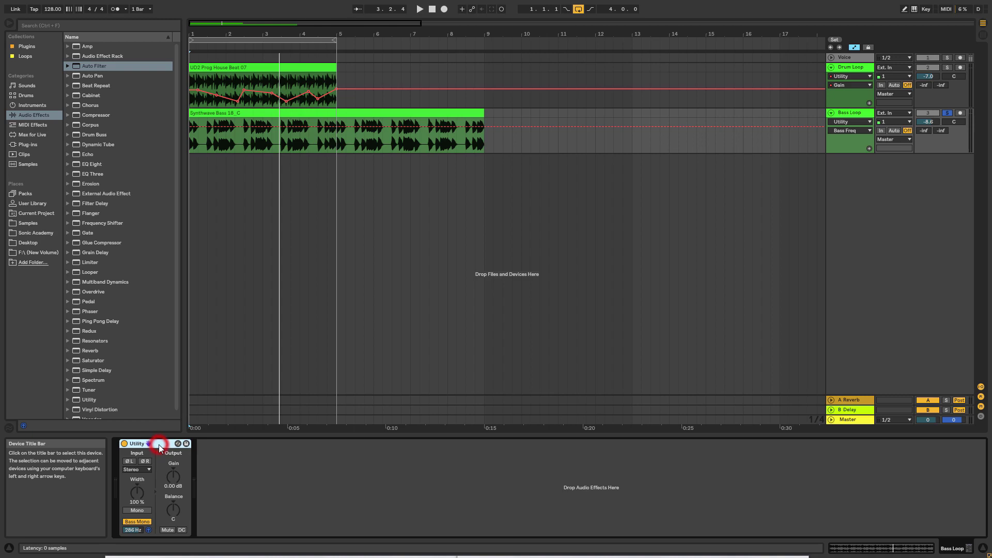